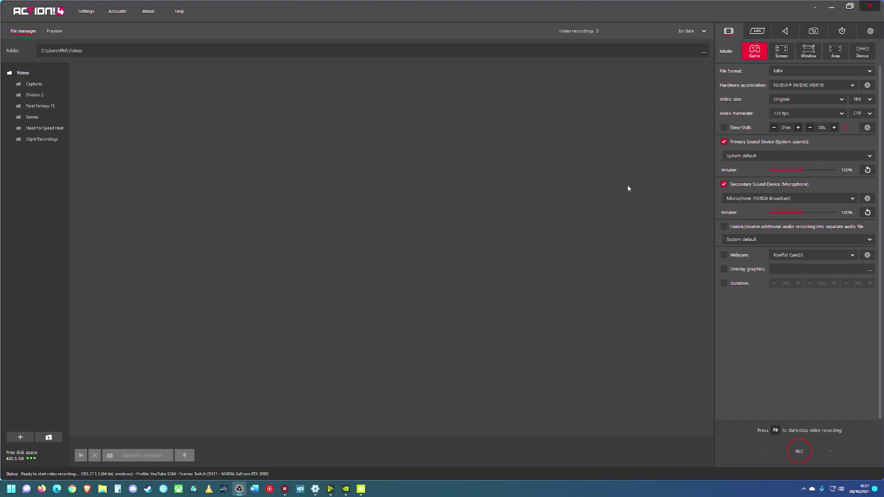
Step: Switch to OBS and review the Output, Video and Hotkeys settings pages
key(alt+Tab)
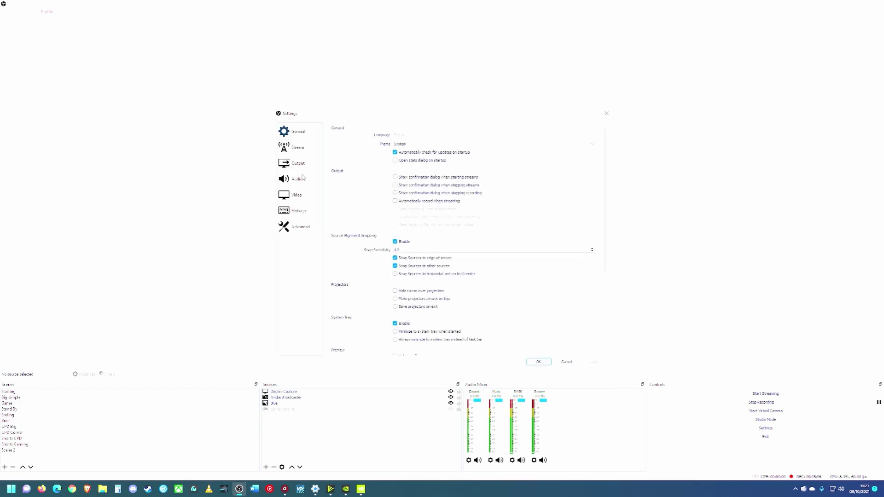
click(298, 179)
click(298, 163)
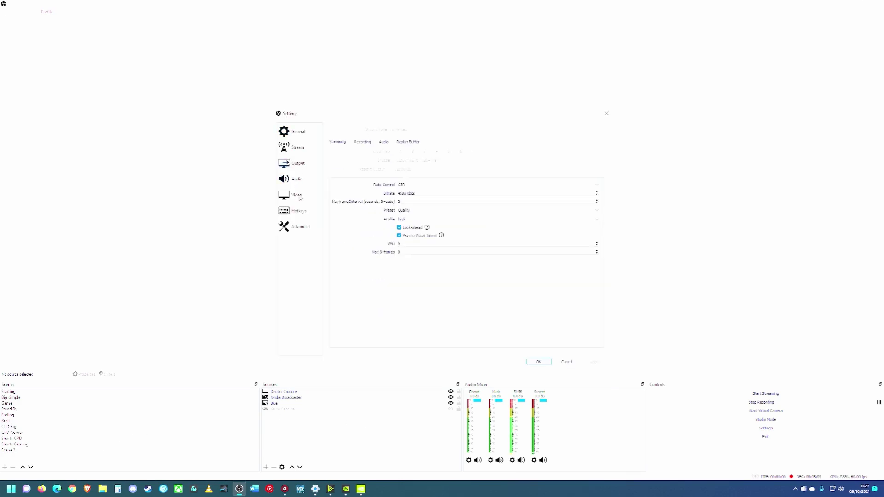
click(297, 195)
click(298, 211)
Step: Look over the Advanced, Video and Audio pages, then cancel without saving
click(300, 225)
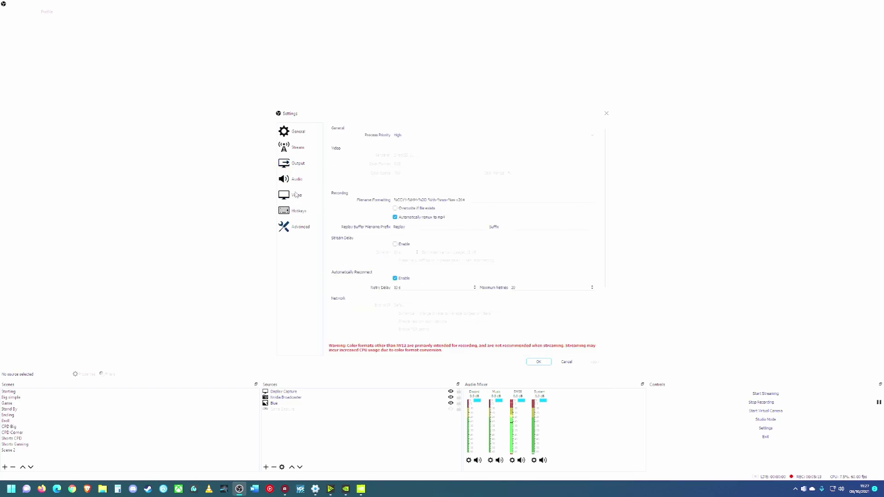
click(296, 195)
click(295, 179)
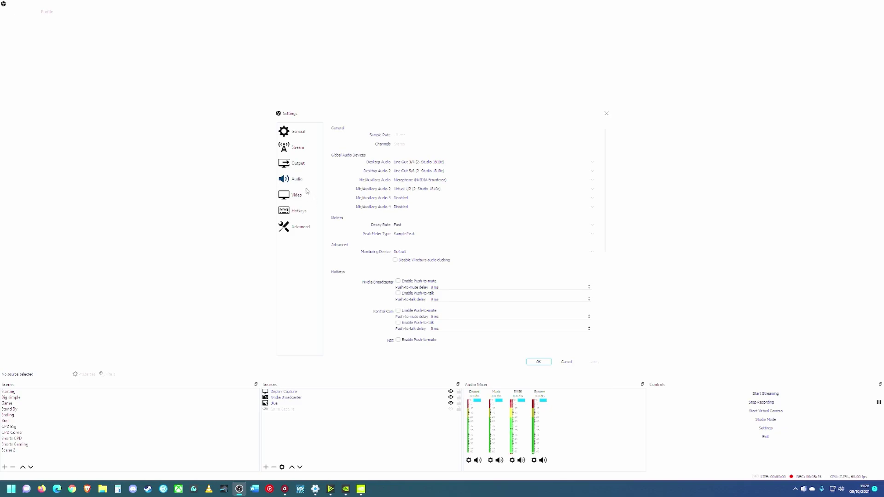
click(305, 223)
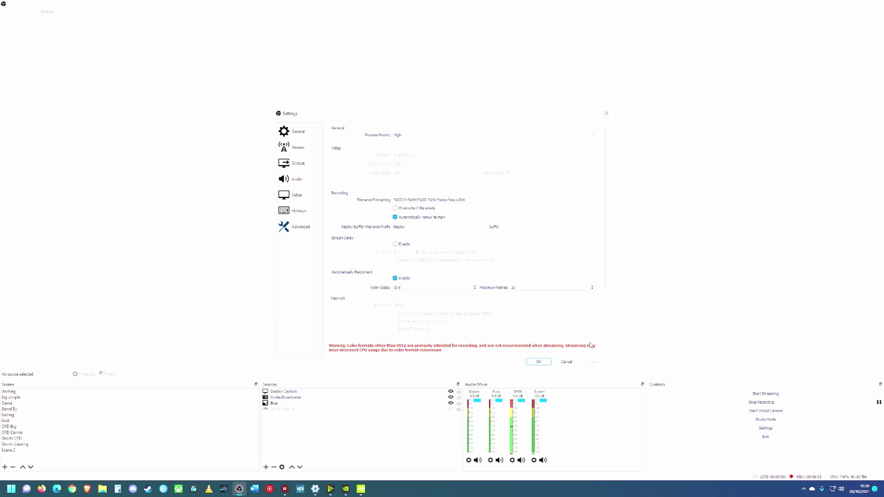
click(575, 361)
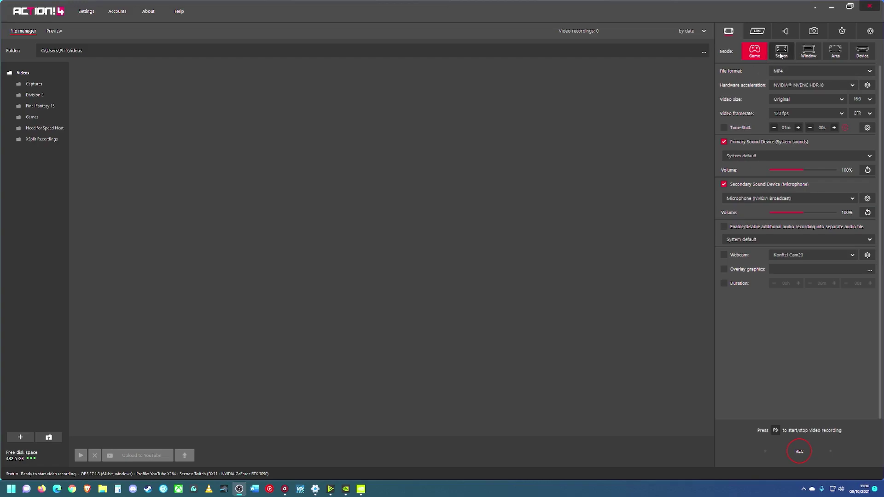
Step: Try Window mode on the OBS window and Area mode, dismissing the area frame
click(808, 50)
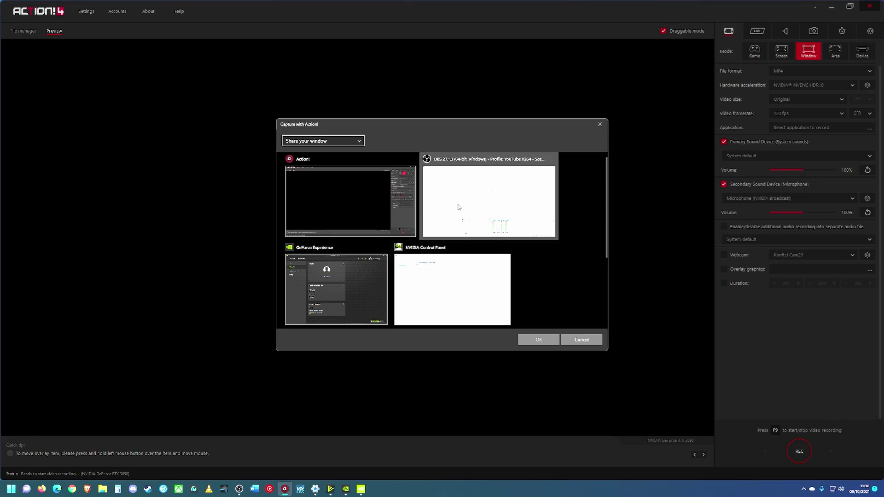
click(481, 216)
click(539, 340)
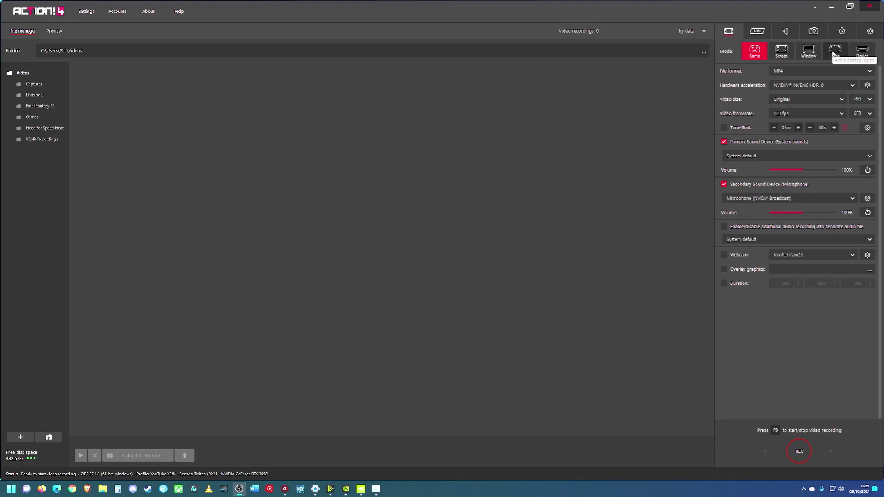
click(832, 54)
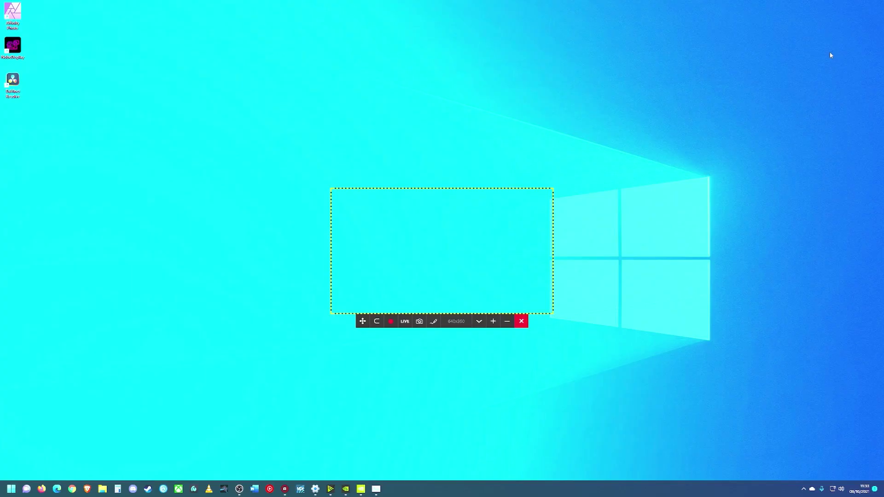
key(Escape)
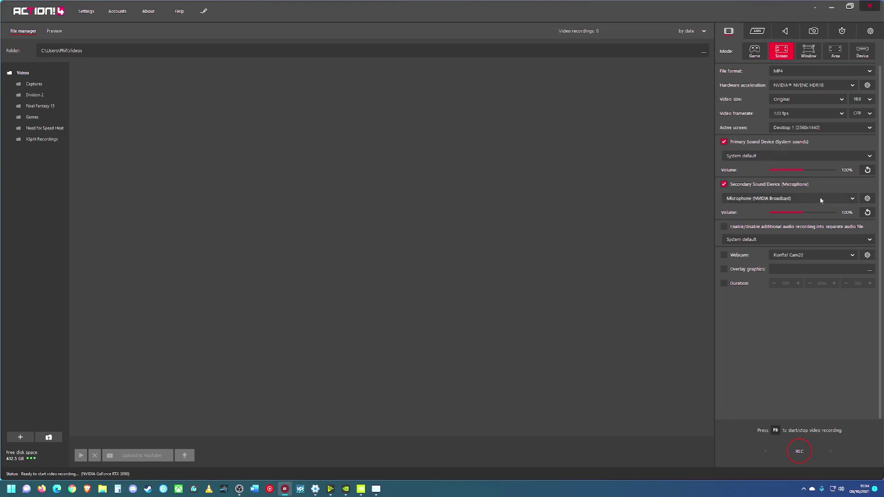
click(868, 198)
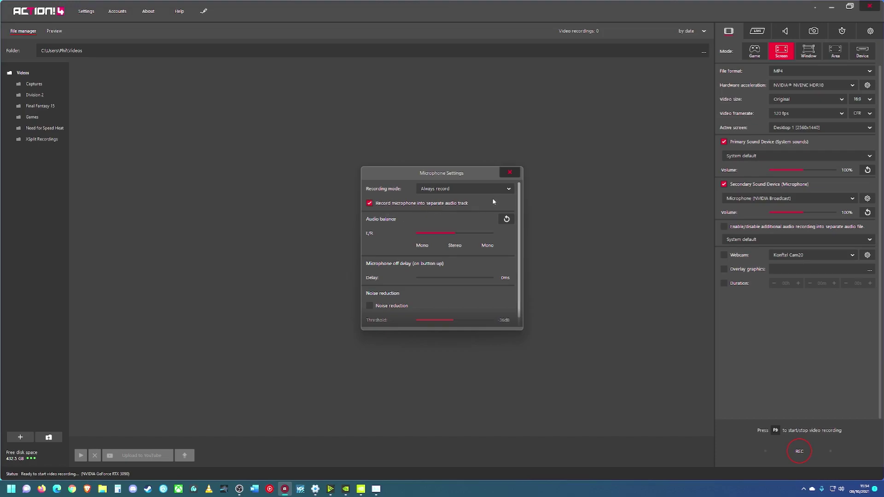
click(510, 172)
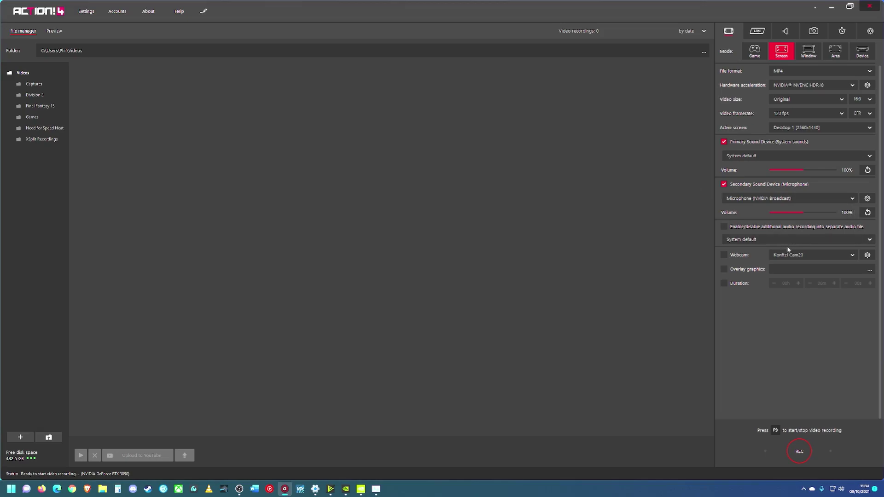
click(730, 230)
click(817, 228)
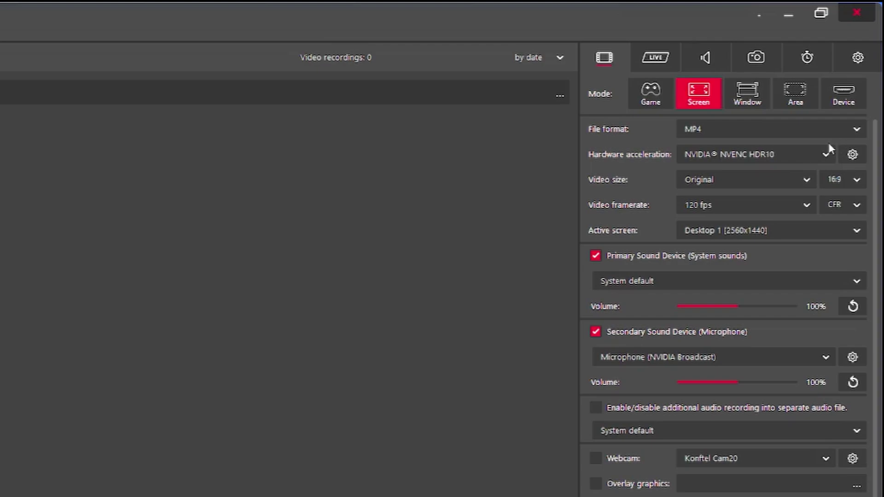
Step: Keep MP4 as the file format and Original as the video size
click(857, 130)
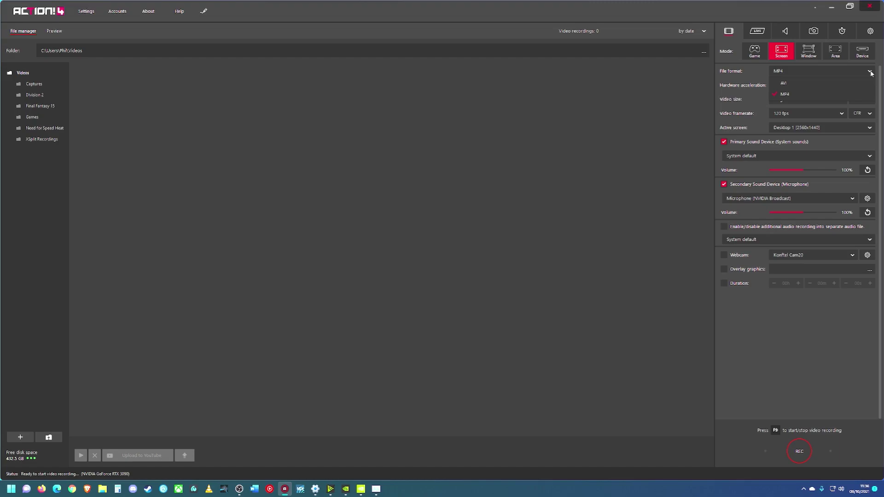
click(870, 72)
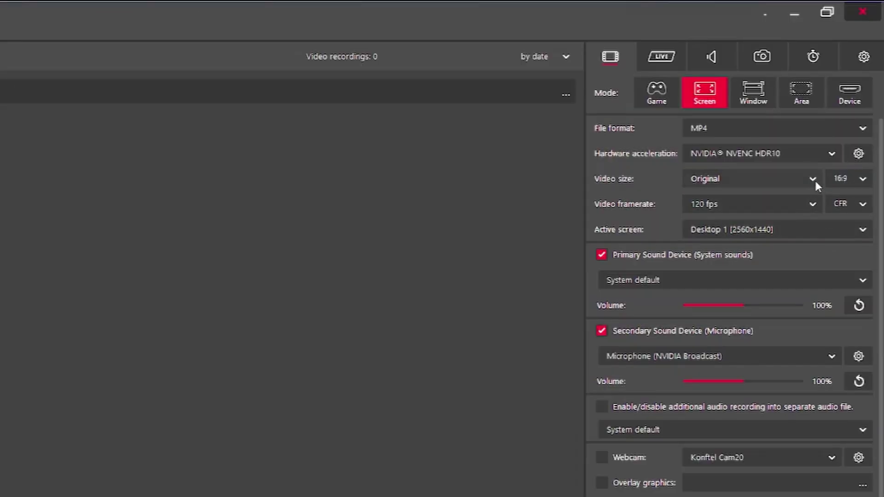
click(813, 180)
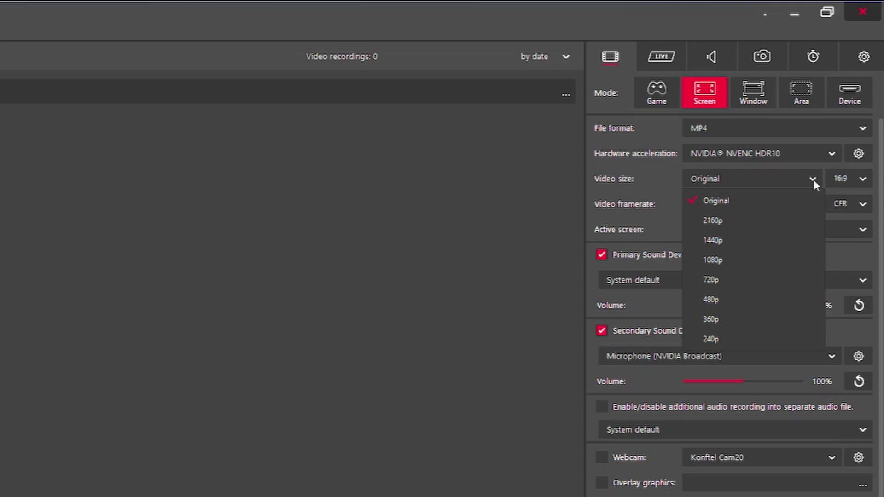
click(813, 179)
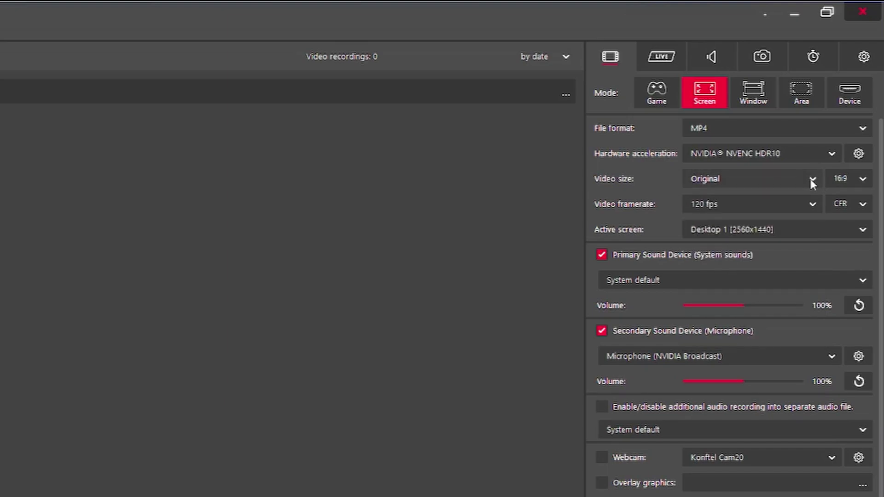
click(813, 180)
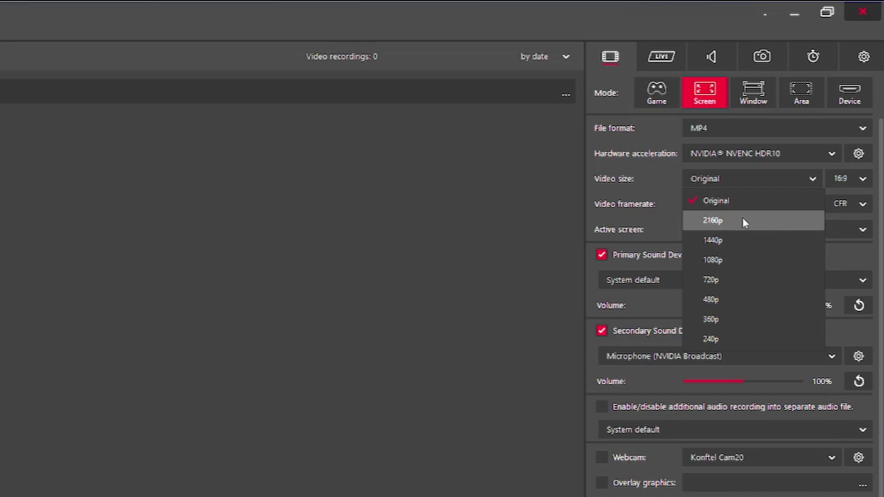
click(811, 179)
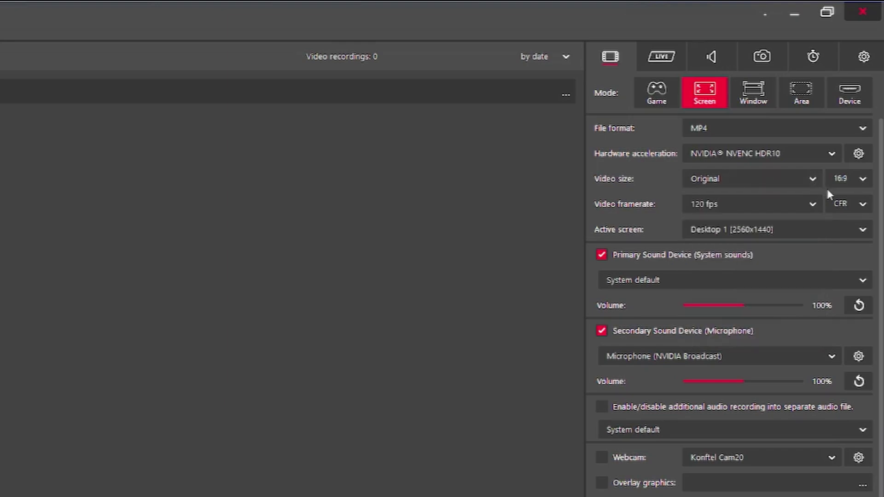
Step: Leave the aspect ratio at 16:9
click(863, 181)
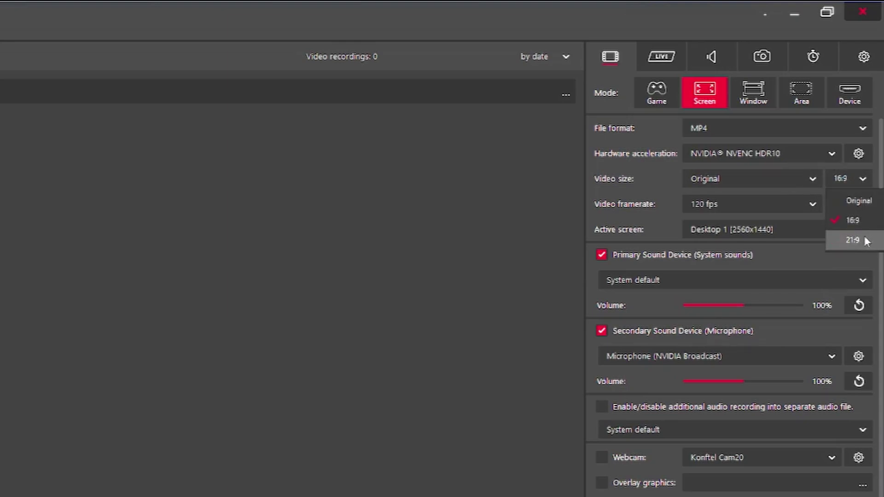
click(863, 181)
click(863, 181)
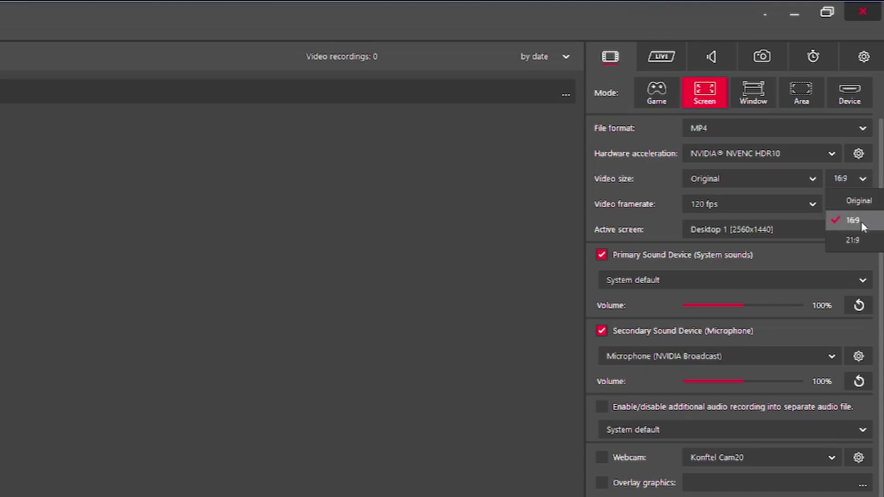
click(854, 181)
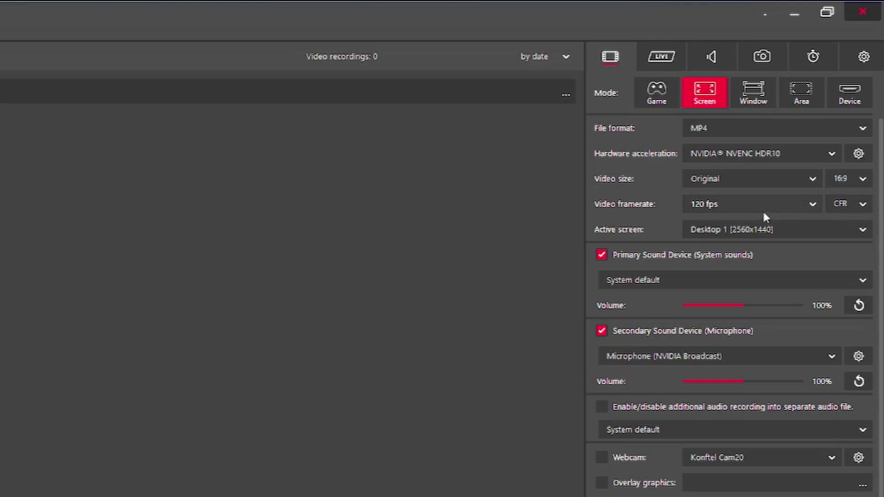
click(811, 206)
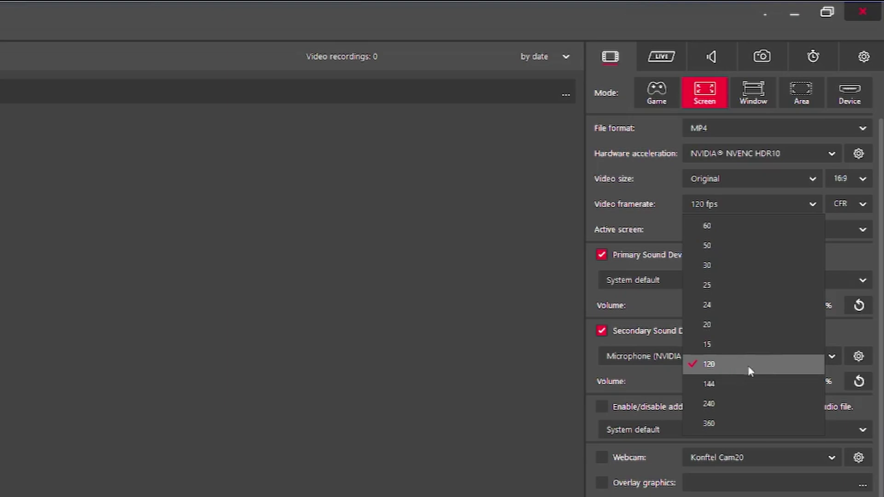
click(814, 207)
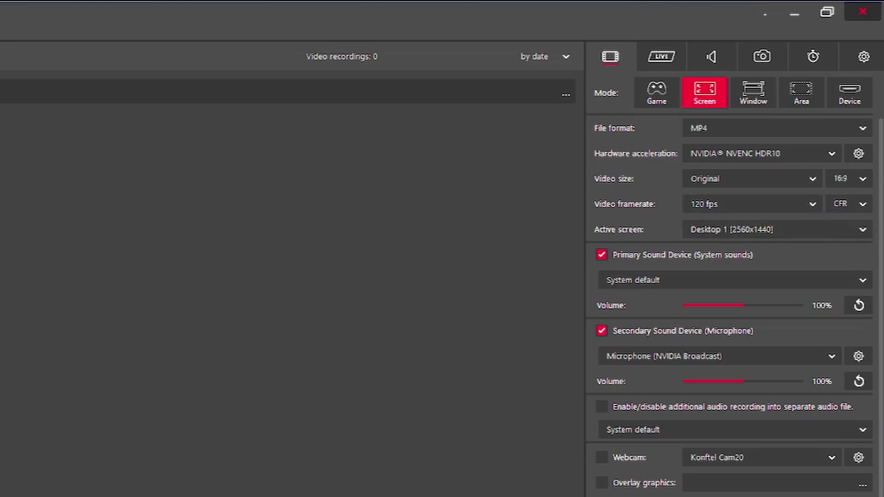
click(865, 205)
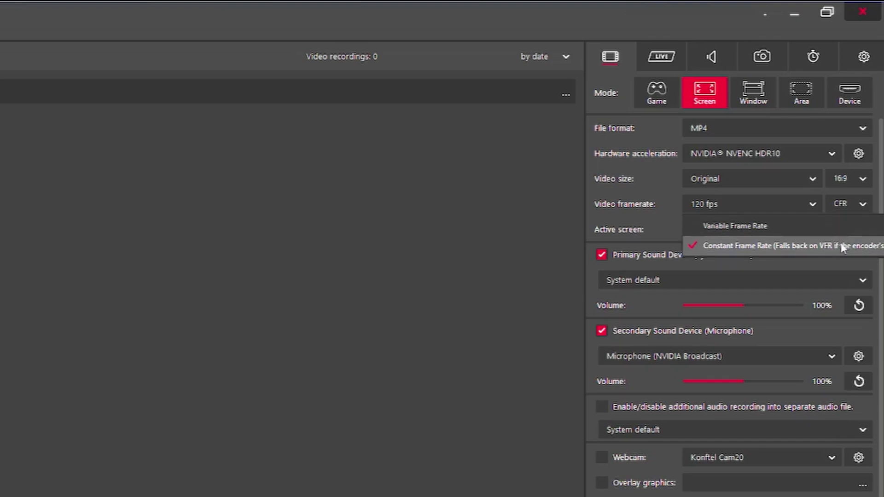
click(864, 205)
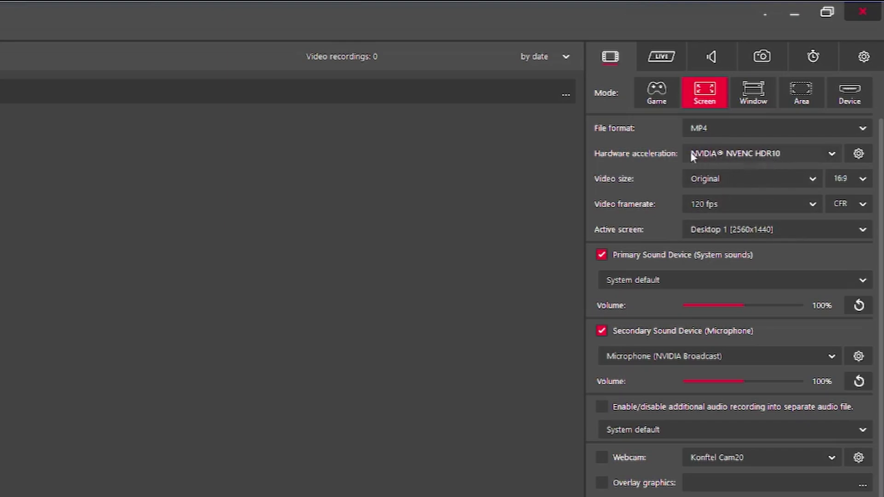
click(831, 153)
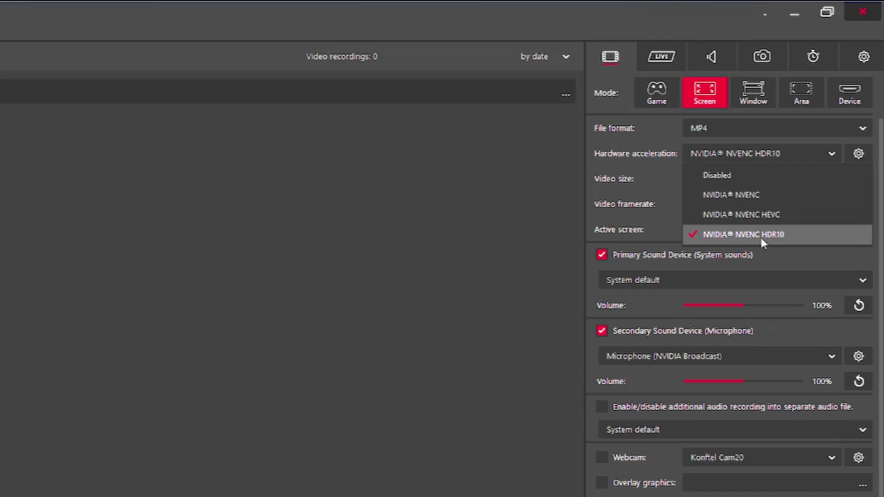
click(761, 239)
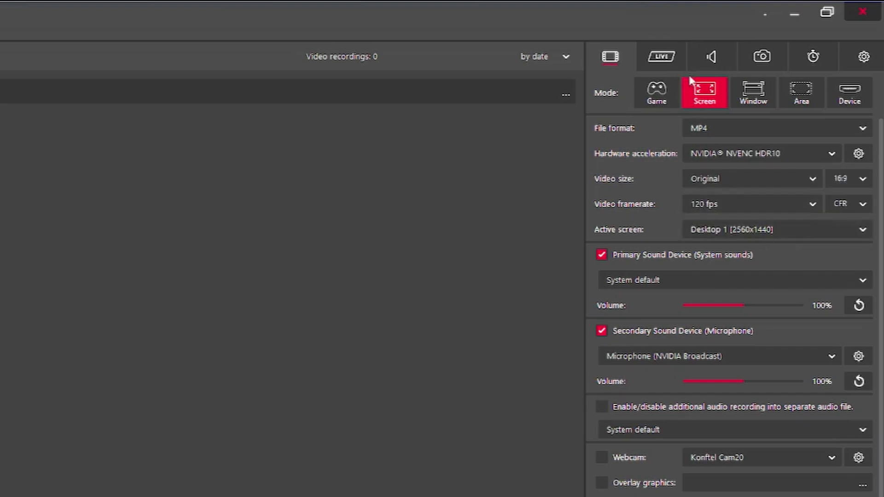
Step: Browse the LIVE streaming panel, checking Accounts Manager and the streaming services list
click(662, 63)
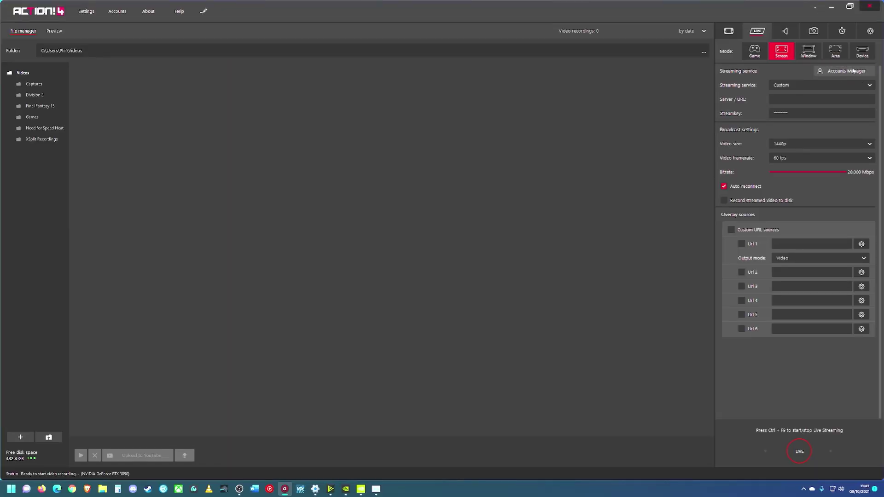
click(846, 71)
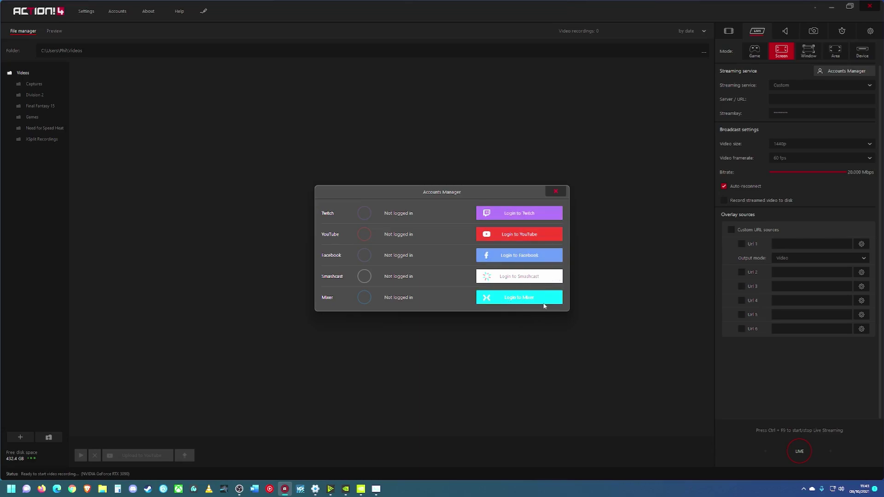
click(556, 191)
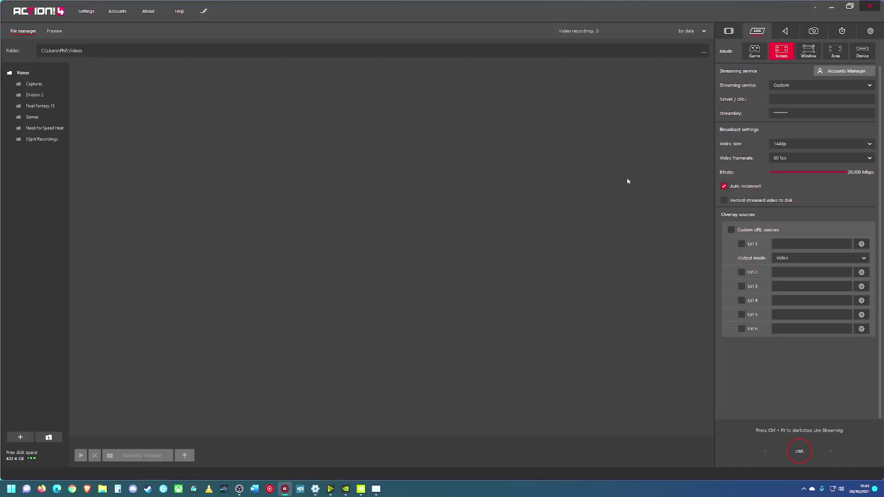
click(869, 87)
Step: Tour the audio, screenshot and benchmarking panels, ending on general program settings
click(869, 86)
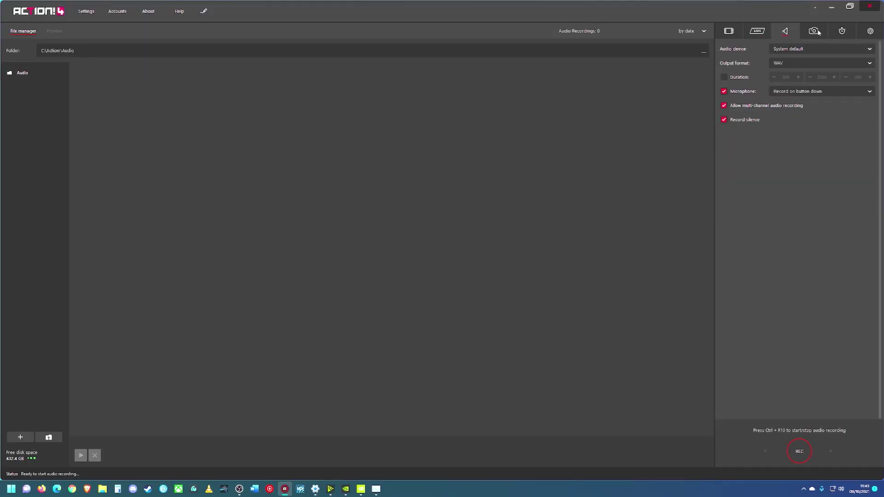
click(813, 31)
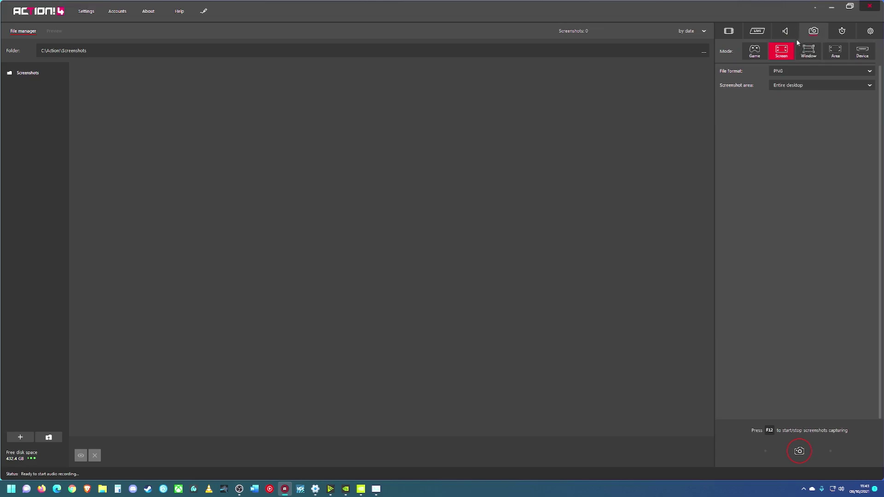
click(841, 32)
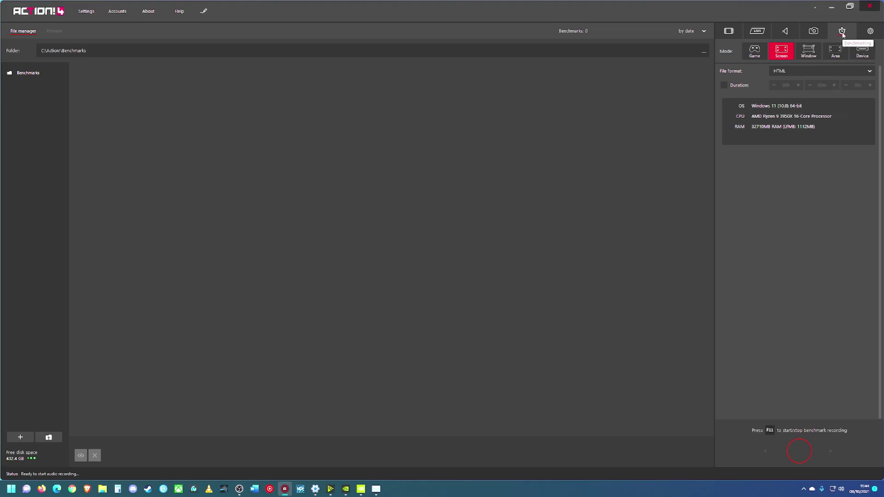
click(866, 33)
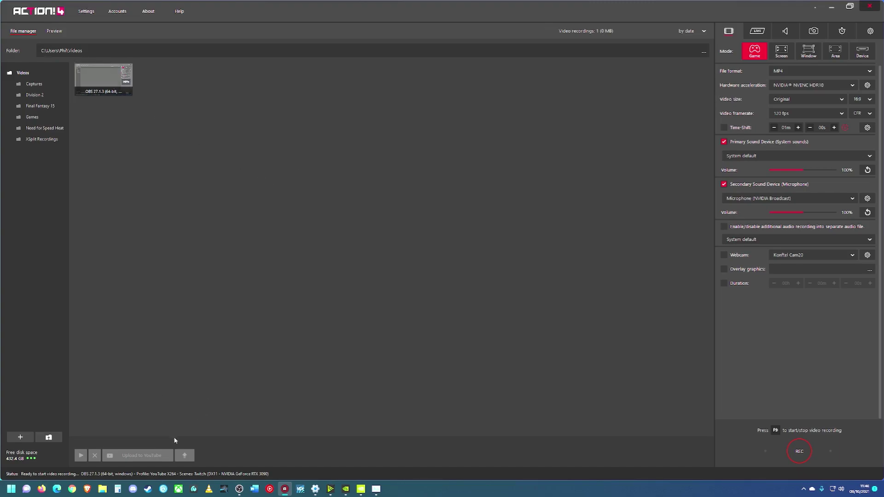
Step: Select the OBS 27.1.3 recording to show its 712x400, 120 fps, 10-second details
click(99, 90)
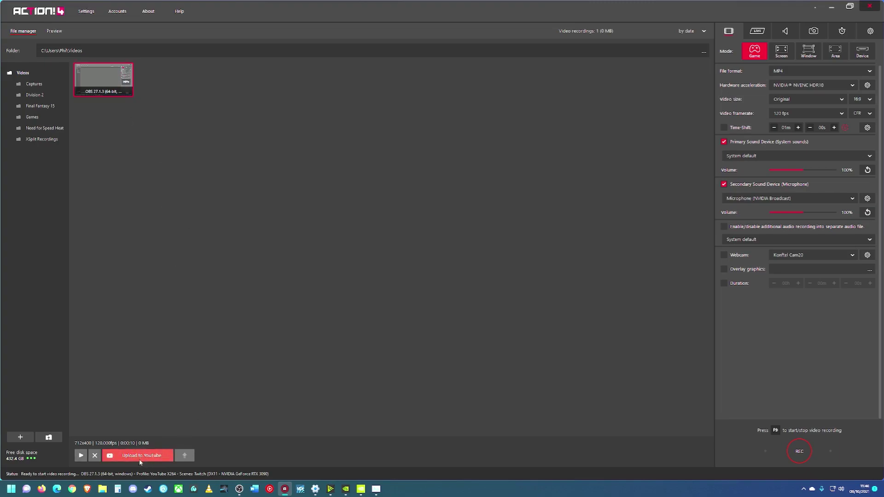